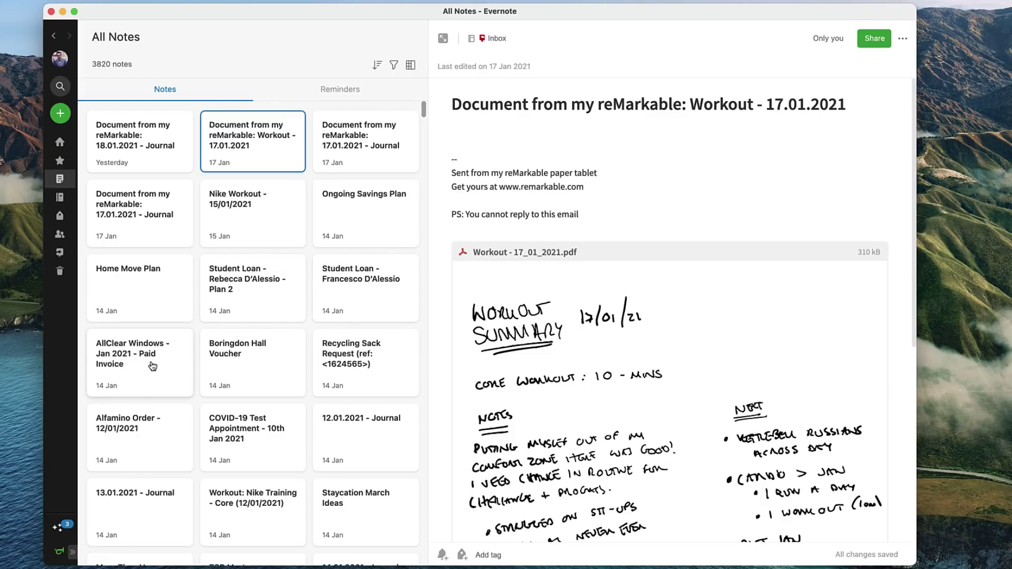
Step: Browse the notebook list, expanding then collapsing the Work Documents and House Wiki stacks
scroll(154, 366, down, 5)
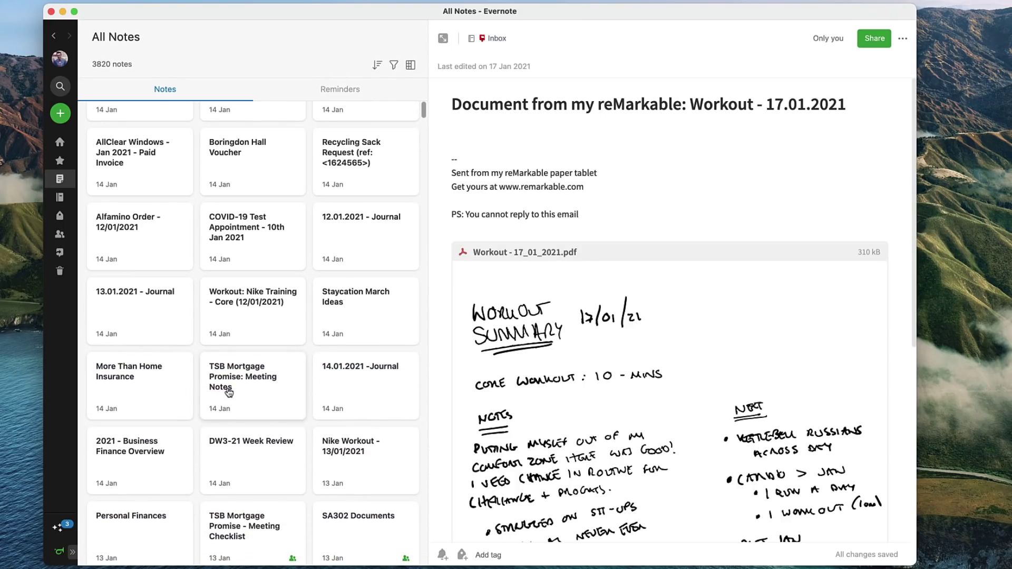
scroll(151, 413, down, 2)
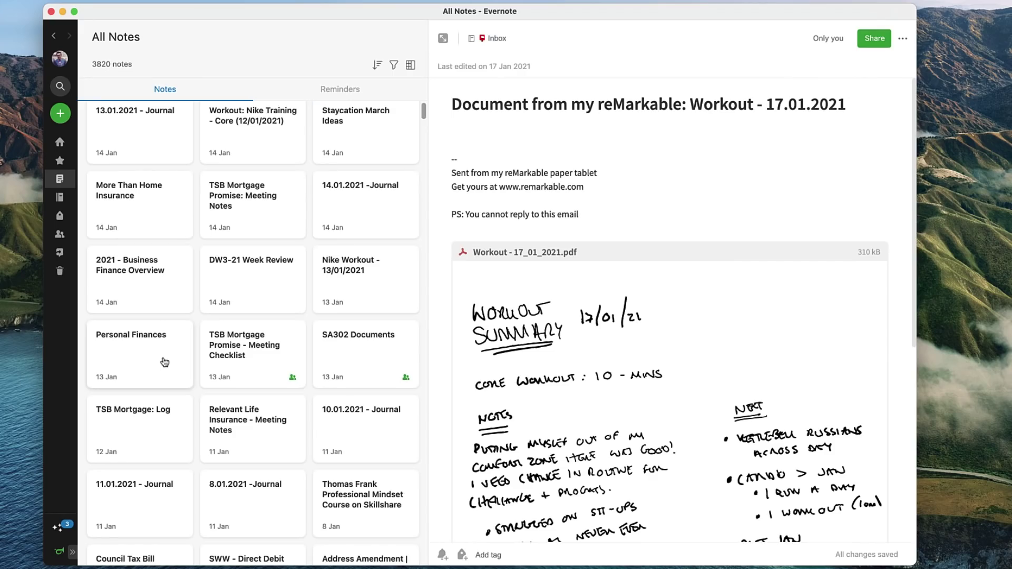
scroll(165, 361, up, 7)
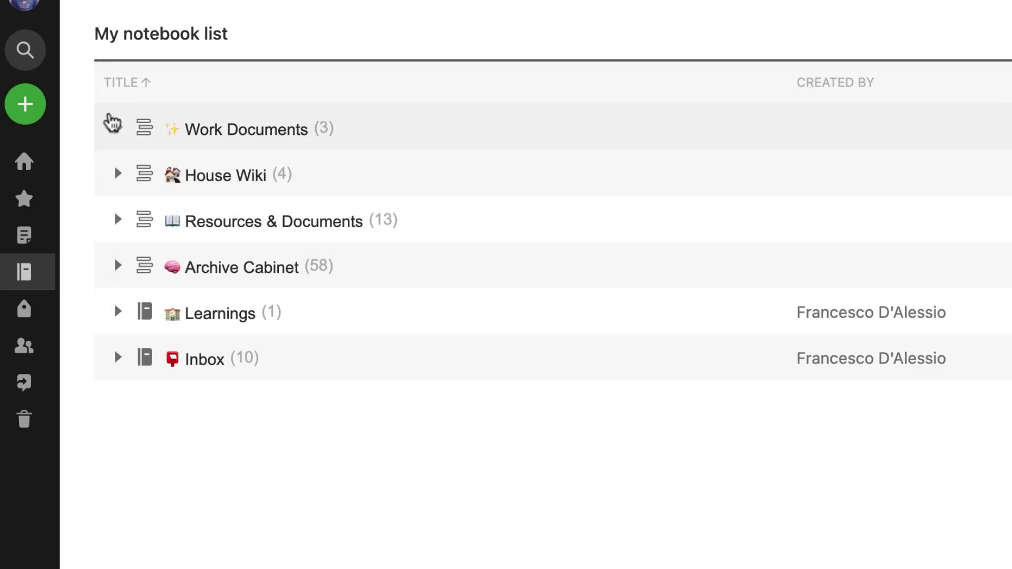
click(115, 129)
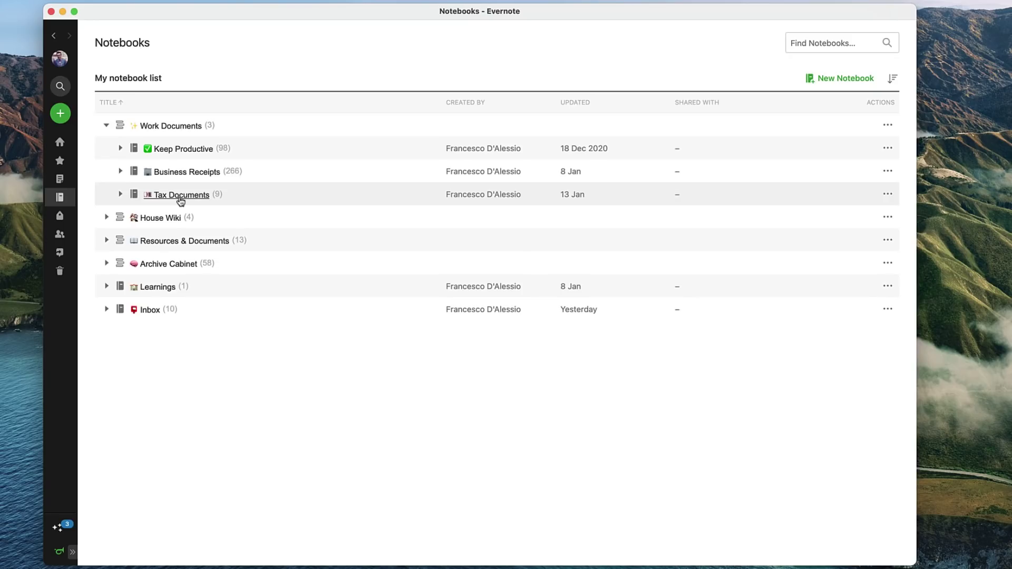
click(106, 125)
click(106, 149)
click(106, 148)
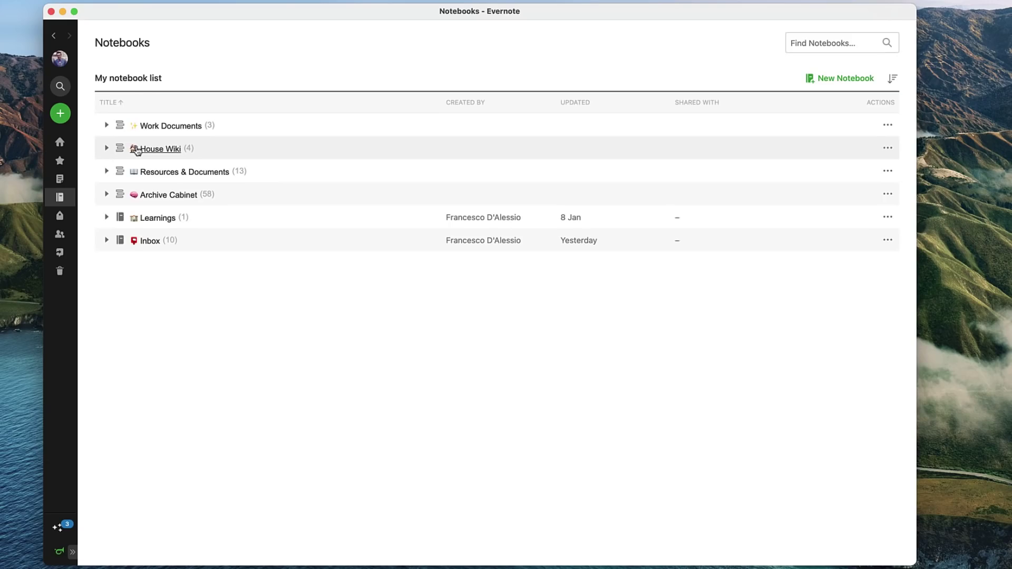
Step: Expand and collapse Resources & Documents, then expand Archive Cabinet to list its archived notebooks
click(158, 172)
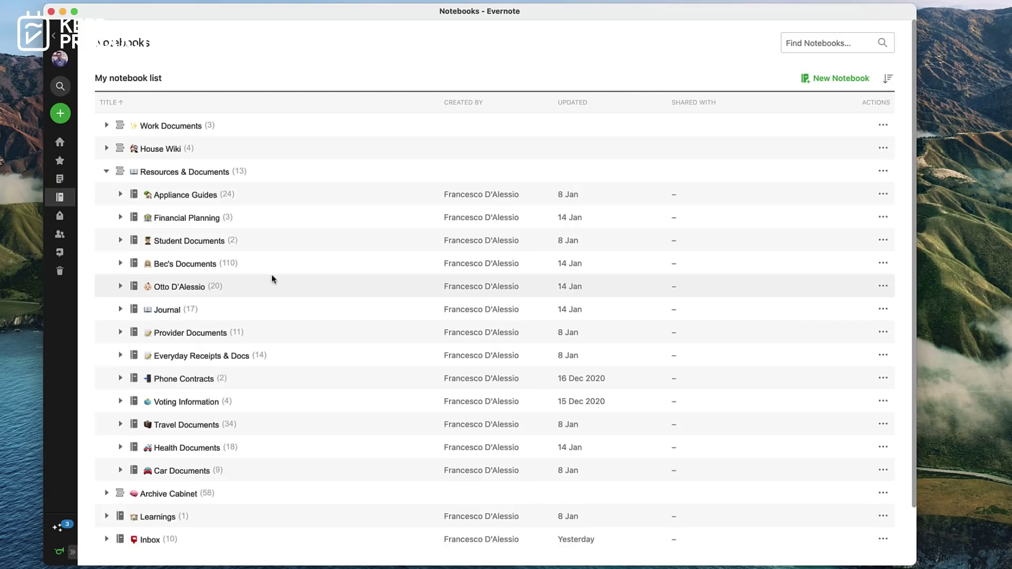
click(107, 171)
click(106, 195)
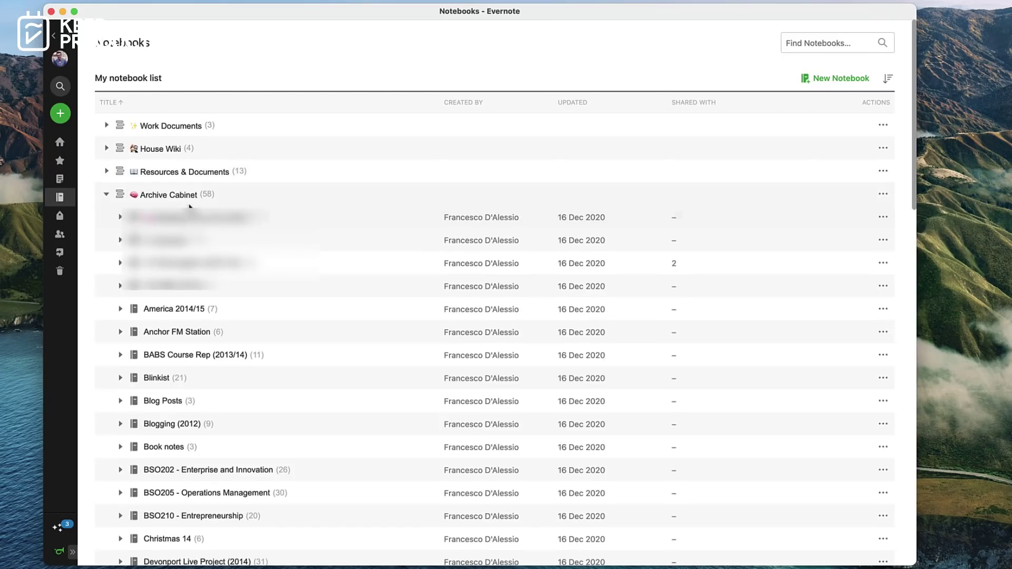
Step: Collapse Archive Cabinet and move the Learnings notebook into the Resources & Documents stack
click(107, 195)
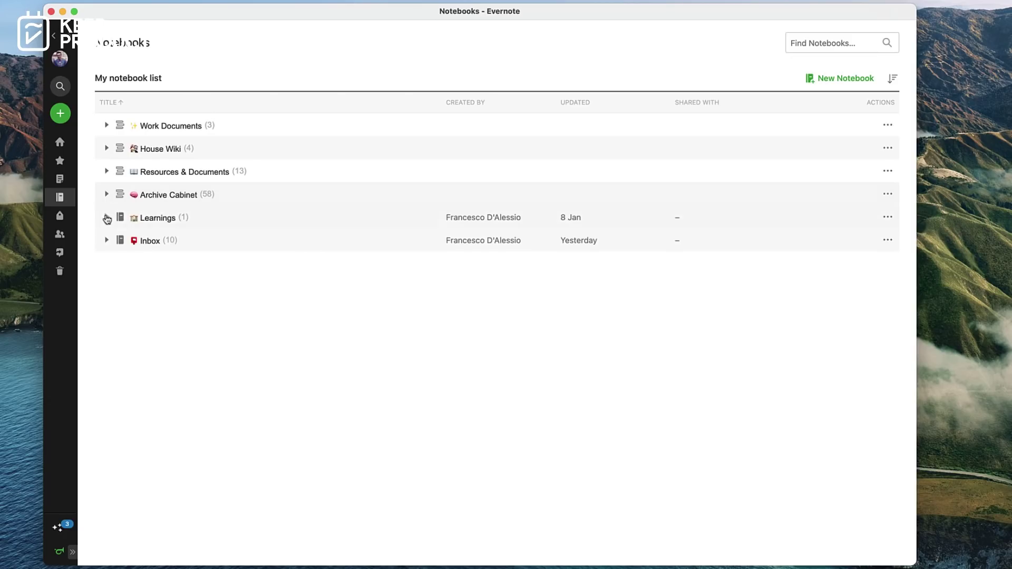
click(107, 217)
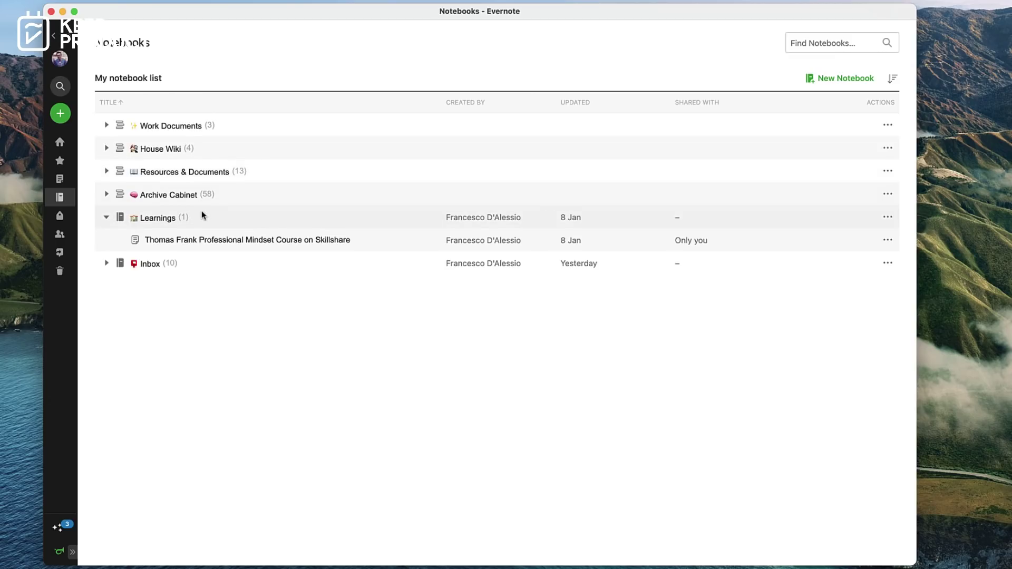
drag(201, 212, 222, 170)
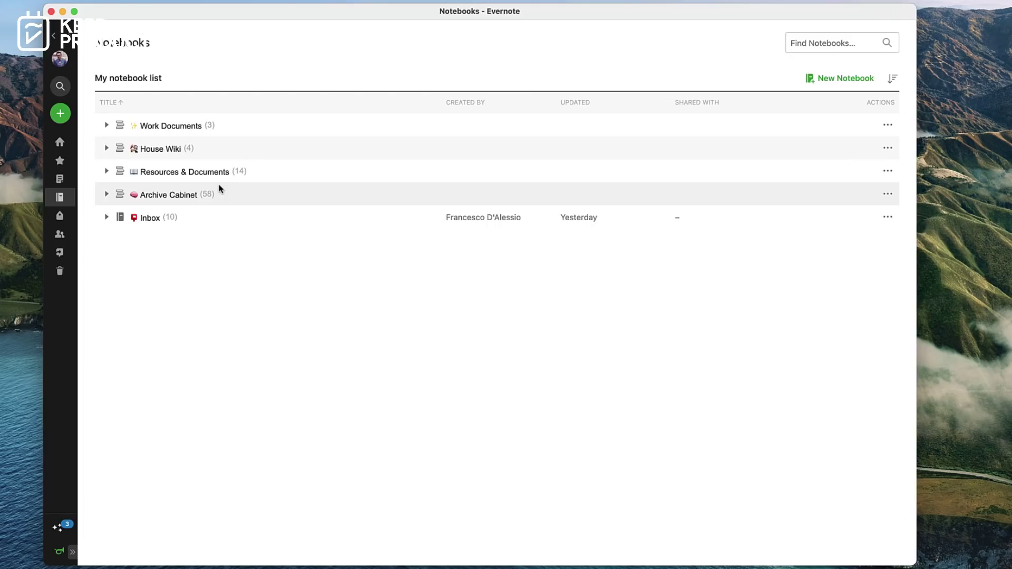
click(141, 220)
Step: Open the Workout - 17.01.2021 note from the Inbox notes list
click(266, 124)
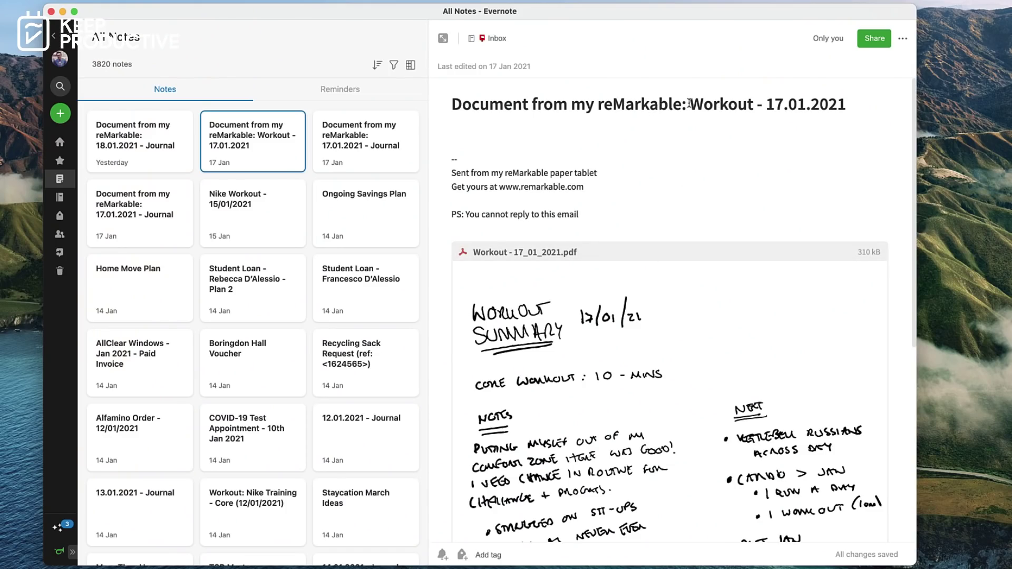
Step: Strip the 'Document from my reMarkable:' prefix from the title and scroll through the handwritten summary
drag(689, 103, 452, 99)
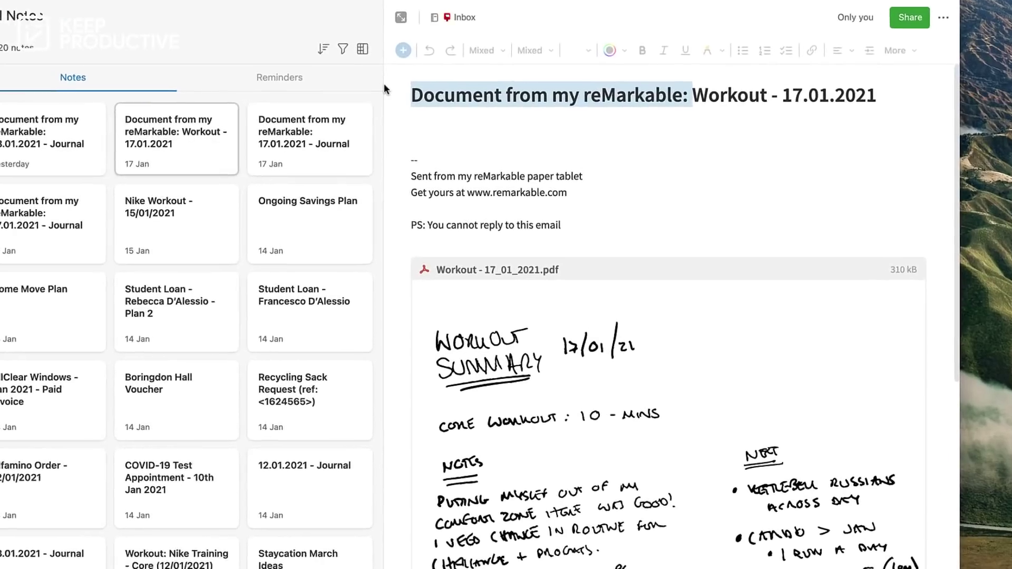
key(BackSpace)
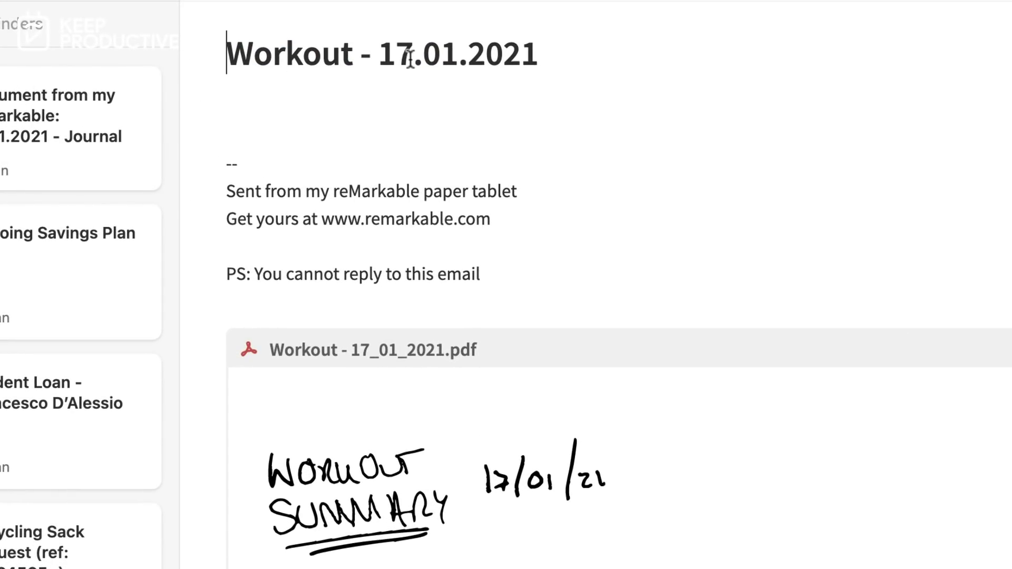
scroll(466, 406, down, 5)
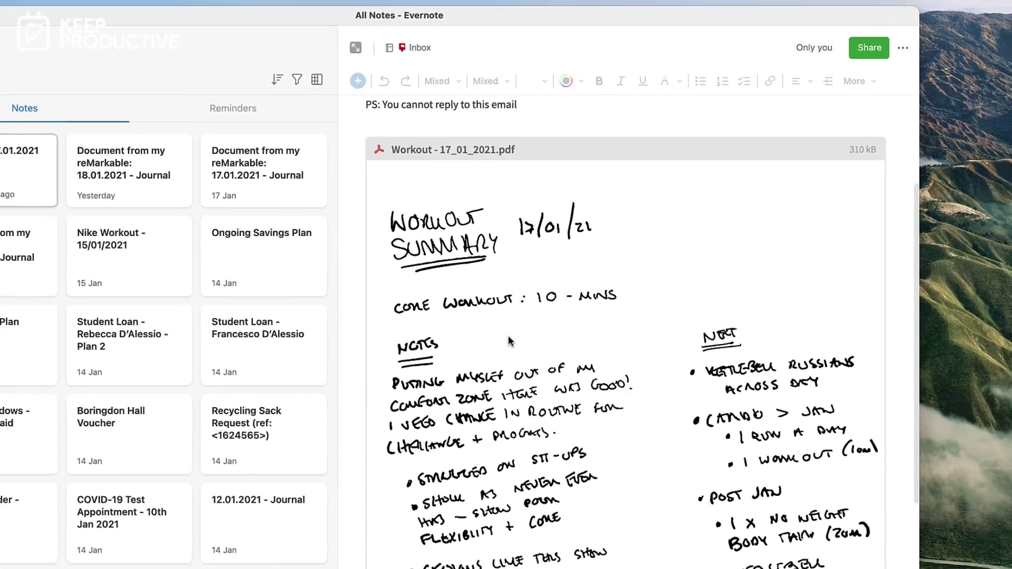
scroll(508, 334, down, 3)
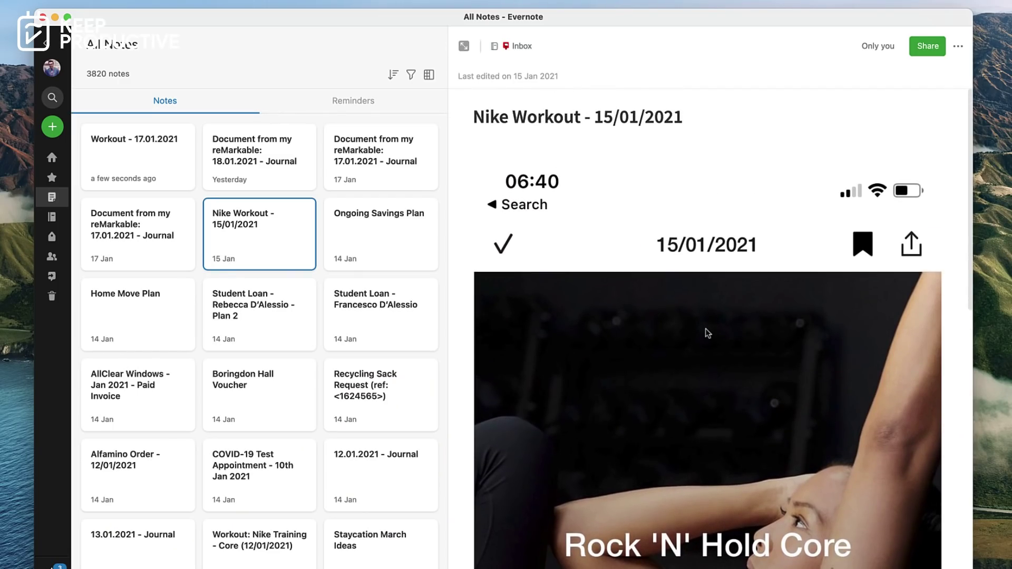
scroll(706, 333, down, 10)
scroll(707, 334, up, 15)
Step: Step down the note list to open the Staycation March Ideas note
key(Down)
key(Down)
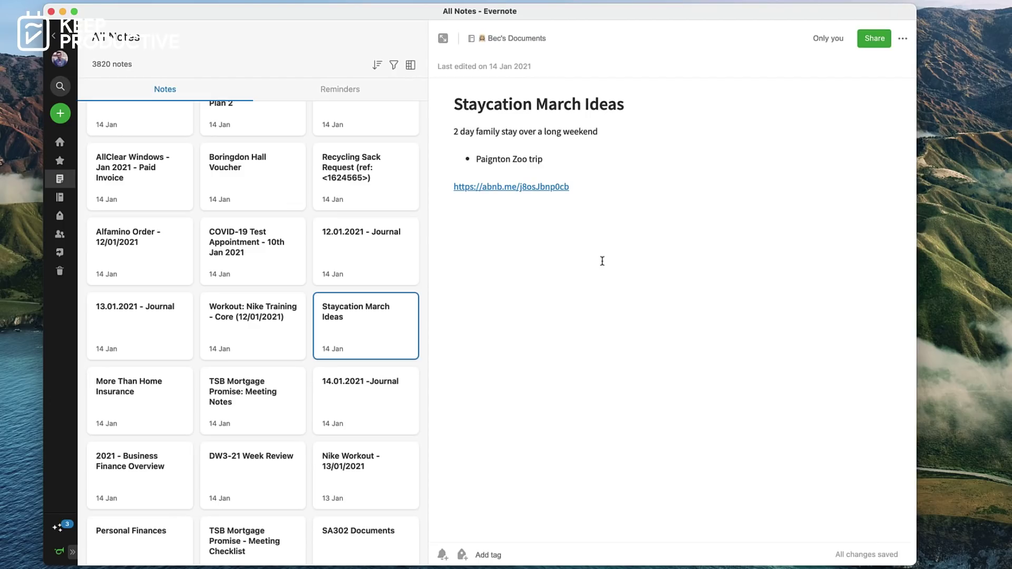
Step: Open the 14.01.2021 -Journal note and scroll through its handwritten journal PDF
key(Down)
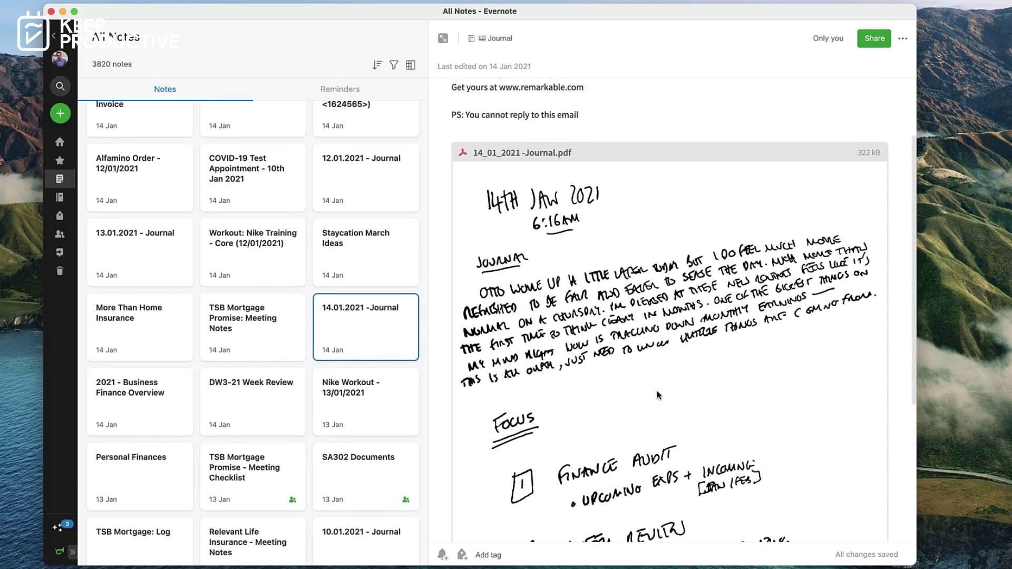
scroll(657, 396, down, 3)
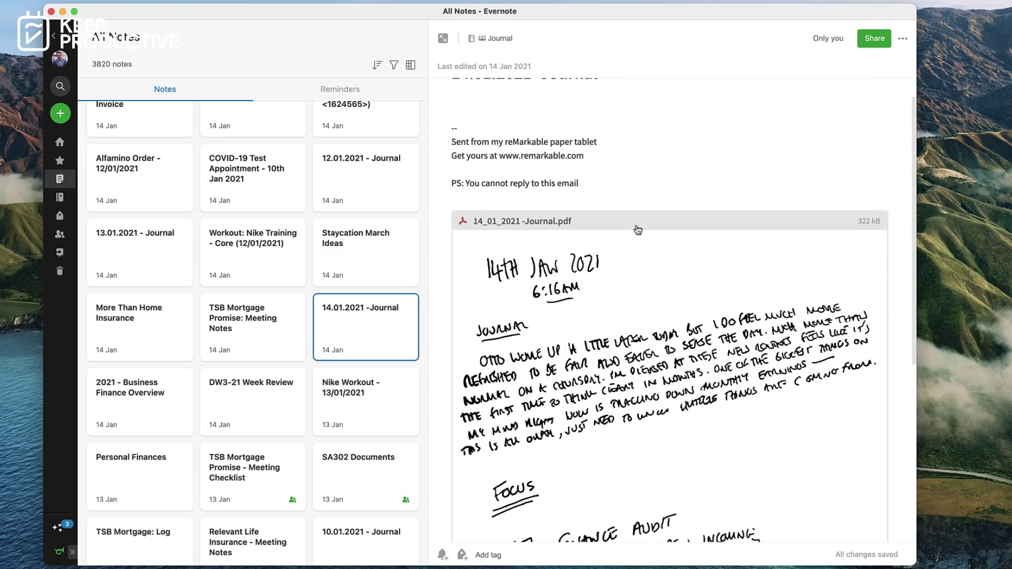
scroll(639, 228, up, 1)
scroll(640, 228, down, 6)
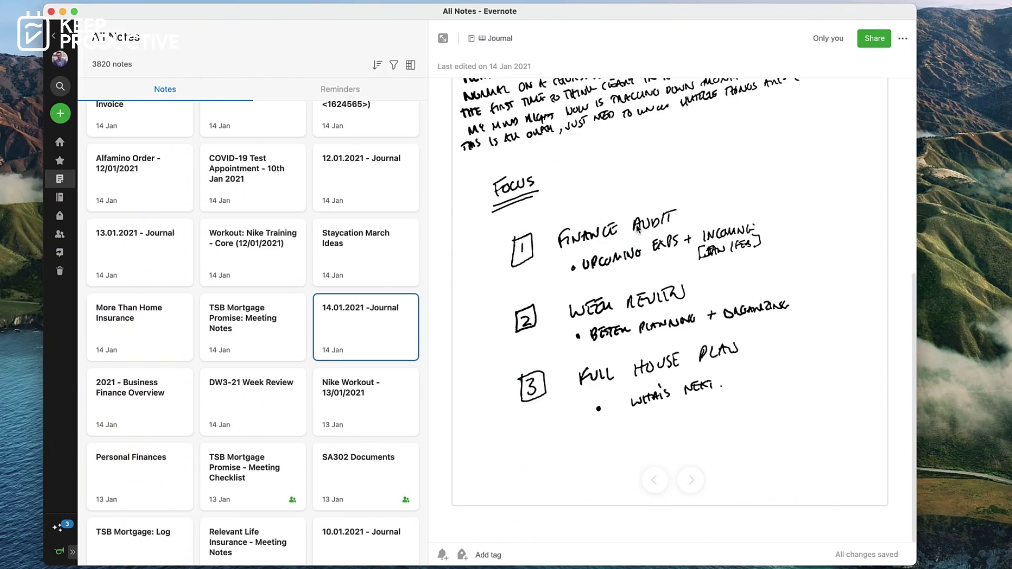
scroll(637, 227, up, 10)
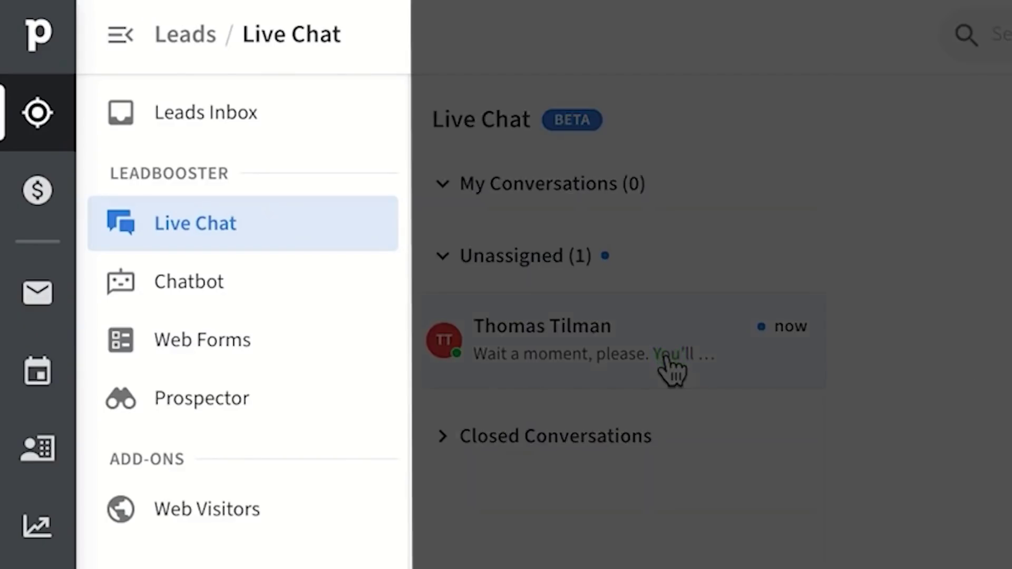
Step: Book the LeadBooster demo for July 6th at 11:00 PM
click(673, 368)
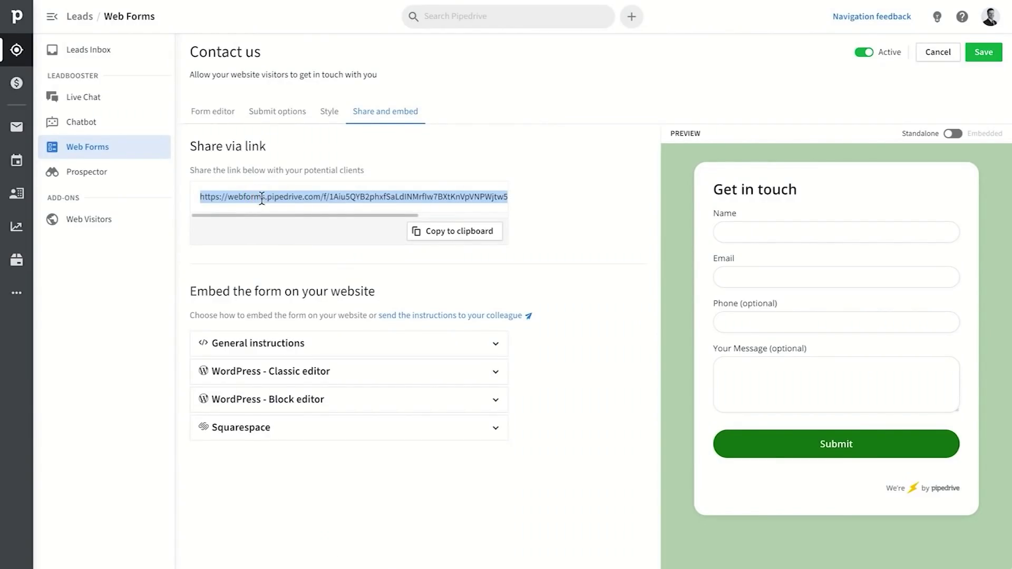
Step: Copy the Contact us web form's share link to the clipboard
click(456, 238)
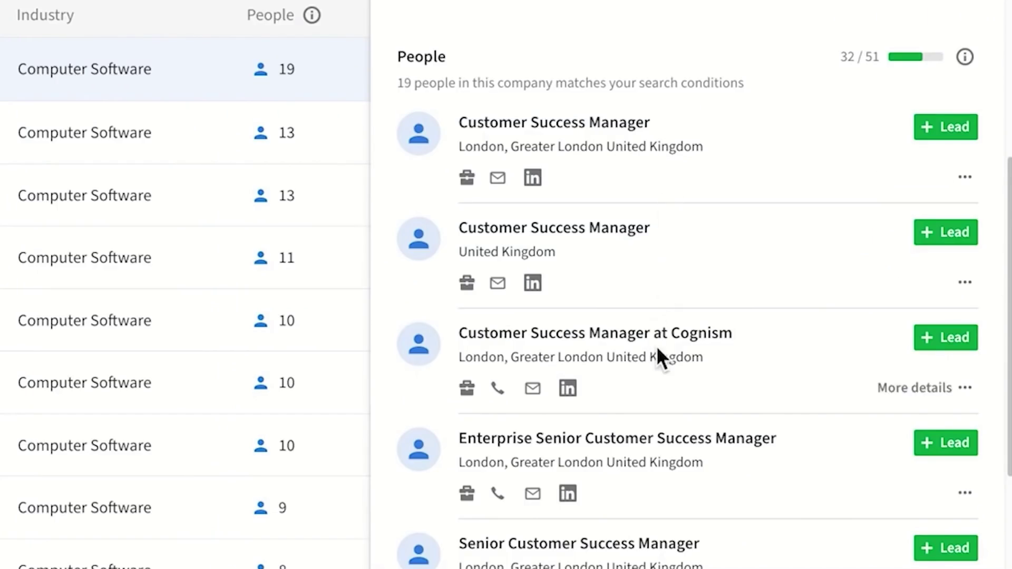
Step: Reveal the first Cognism person's details, filter job titles by 'success', and add them as a lead
click(962, 178)
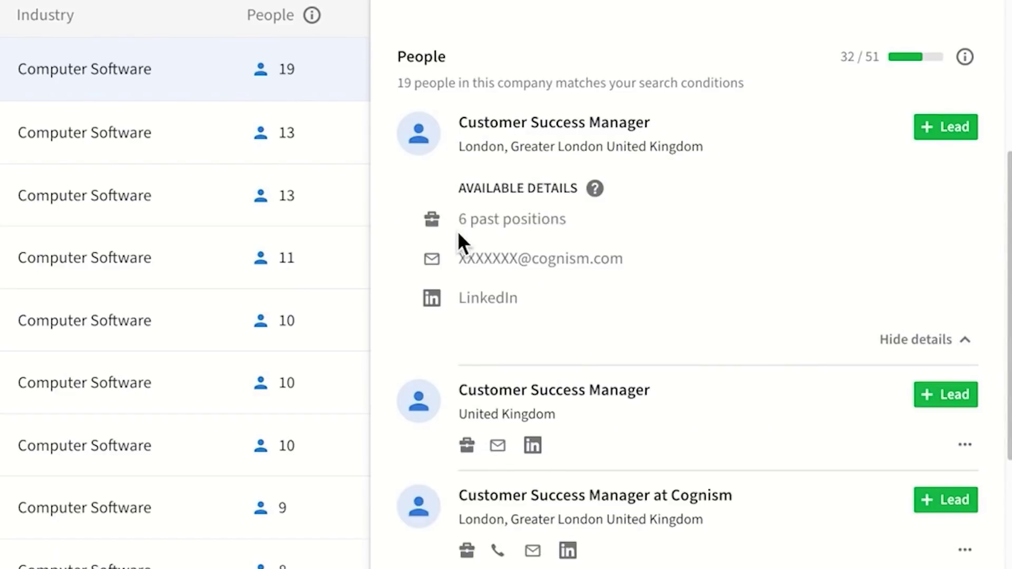
text(success)
key(Return)
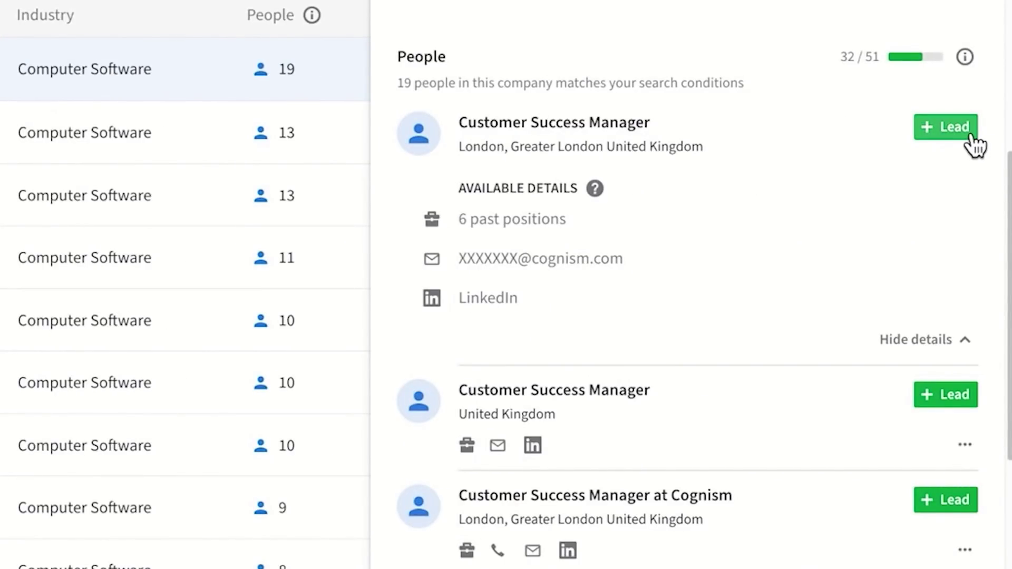
click(974, 138)
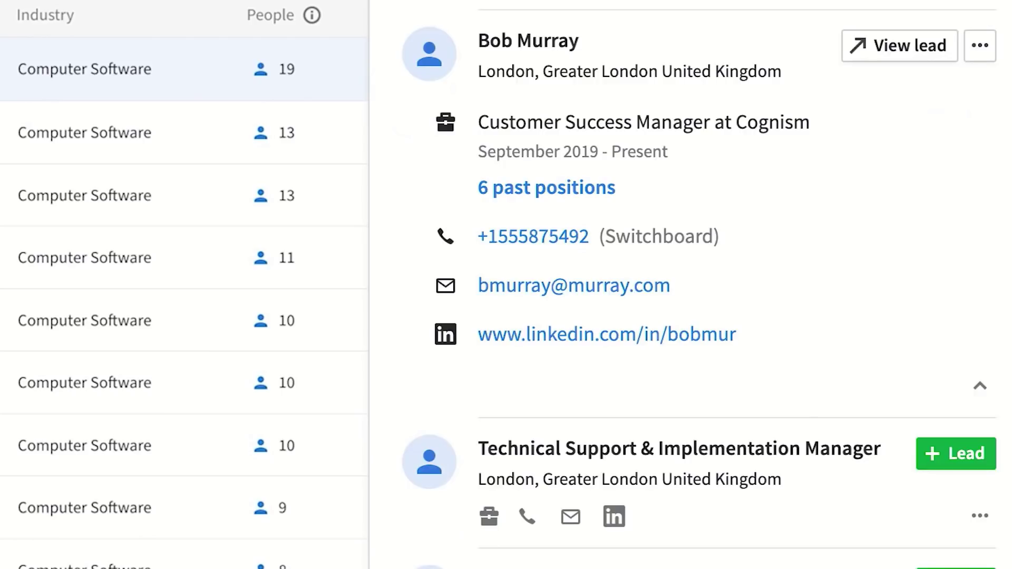